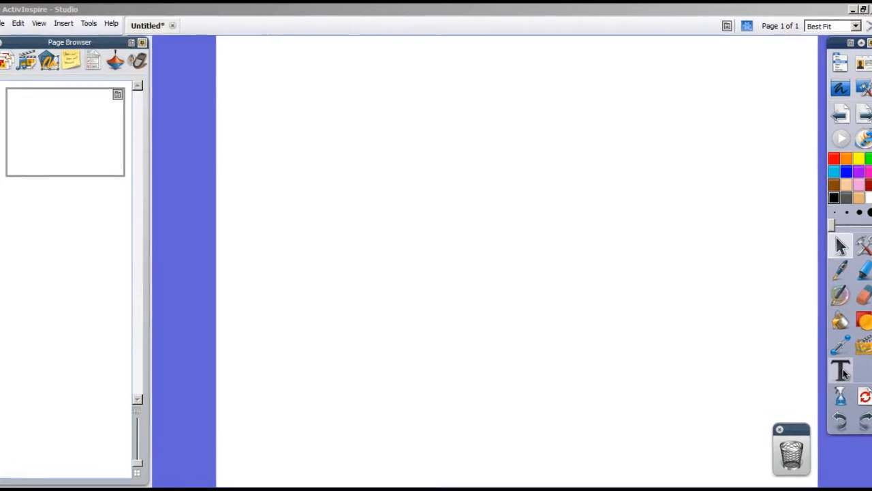
# Activate the Text tool and look through its font list and font size options
pyautogui.click(848, 373)
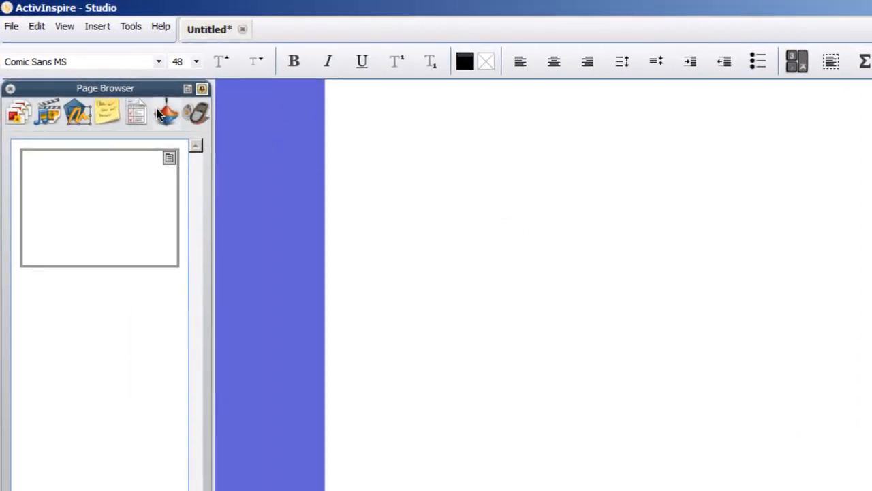
pyautogui.click(159, 62)
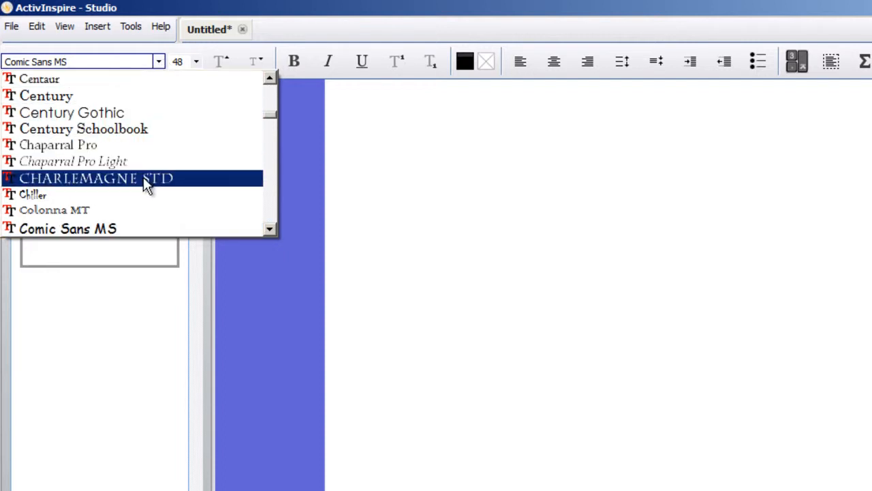
pyautogui.click(196, 62)
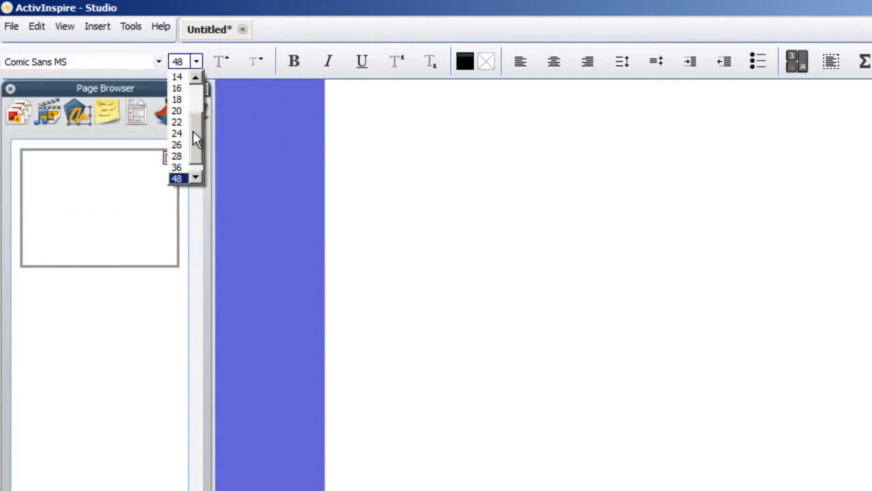
pyautogui.click(180, 62)
pyautogui.moveTo(180, 61); pyautogui.dragTo(171, 62)
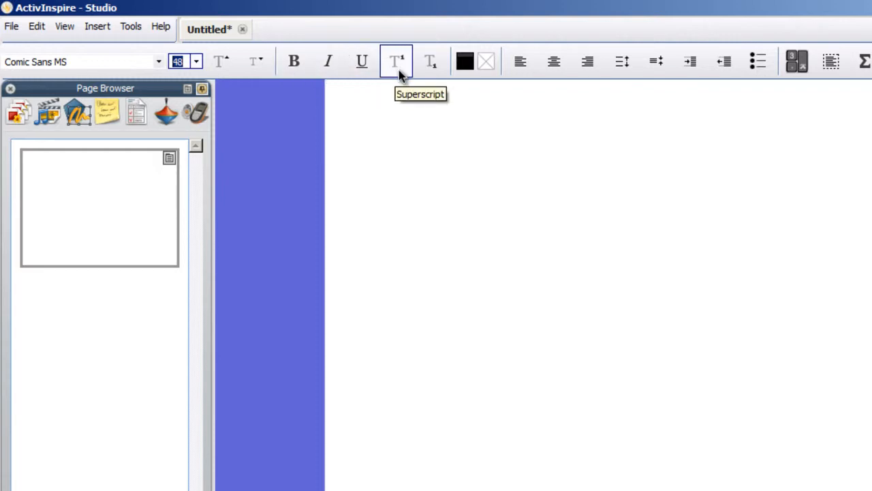
# Examine the text background colour palette, including the full colour selection dialog, without choosing a colour
pyautogui.click(487, 63)
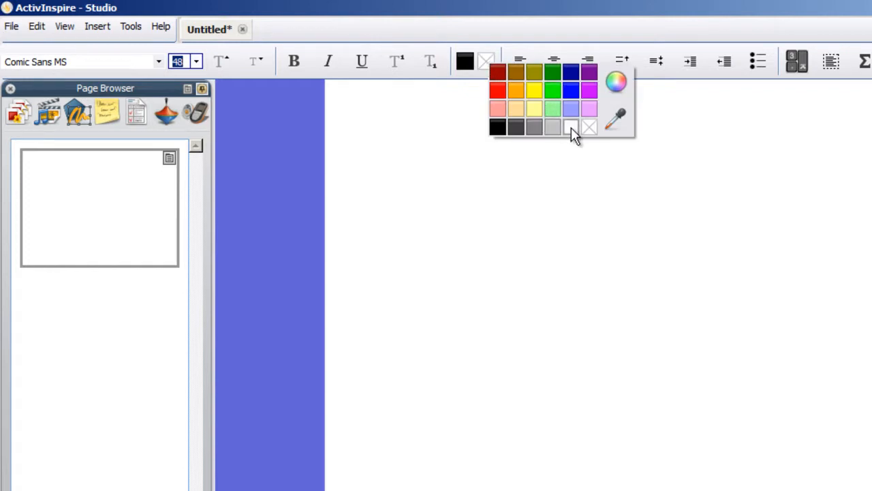
pyautogui.click(616, 84)
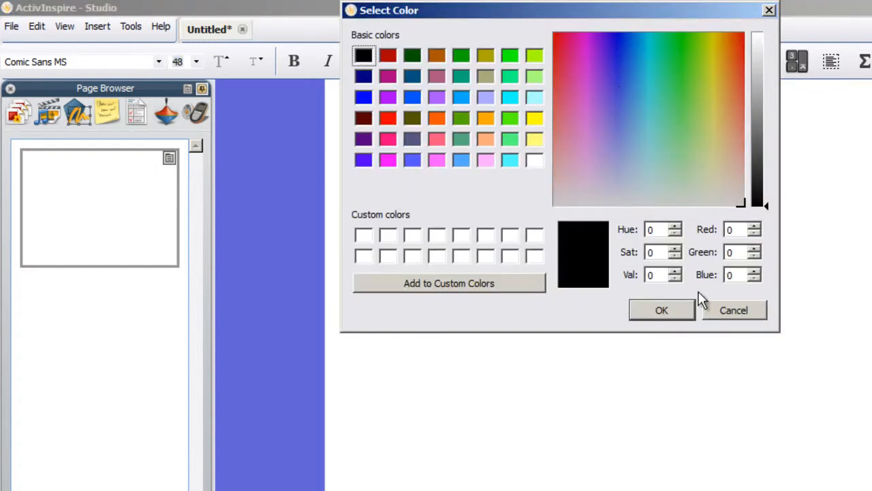
pyautogui.click(726, 311)
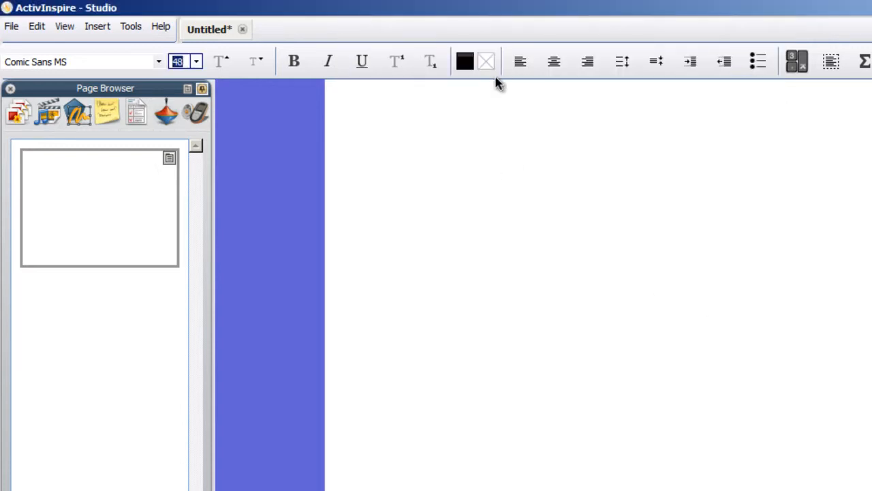
pyautogui.click(486, 63)
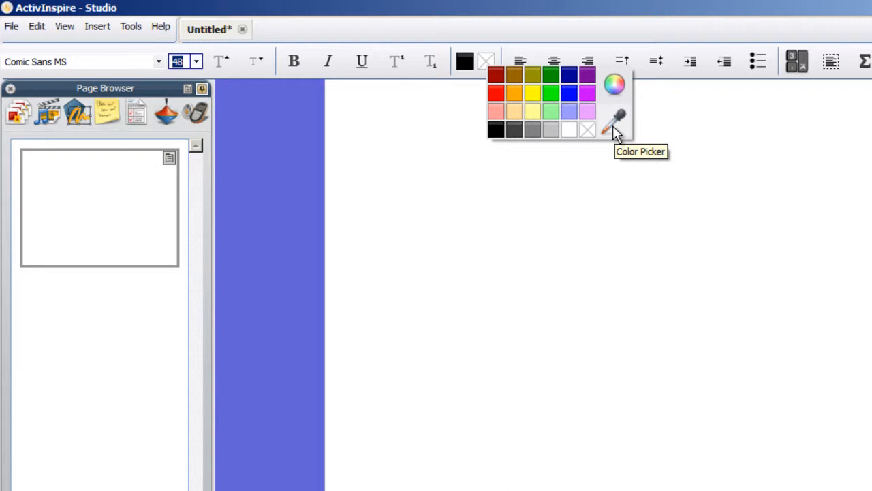
pyautogui.click(557, 30)
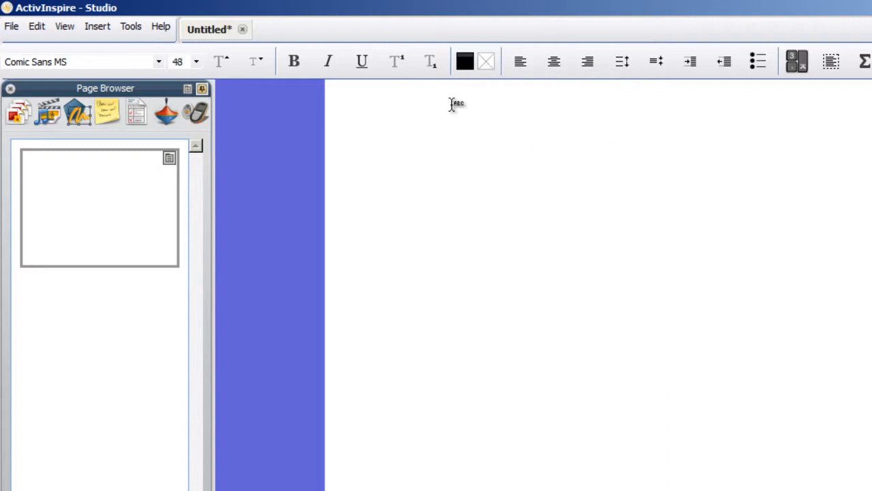
# Place a text box on the blank page and replace its placeholder text with "This is my text."
pyautogui.click(447, 171)
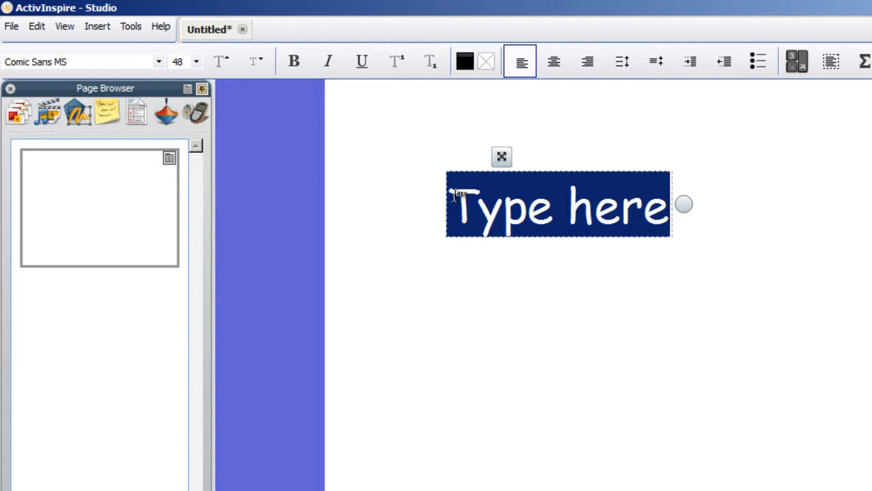
pyautogui.moveTo(453, 196); pyautogui.dragTo(529, 310)
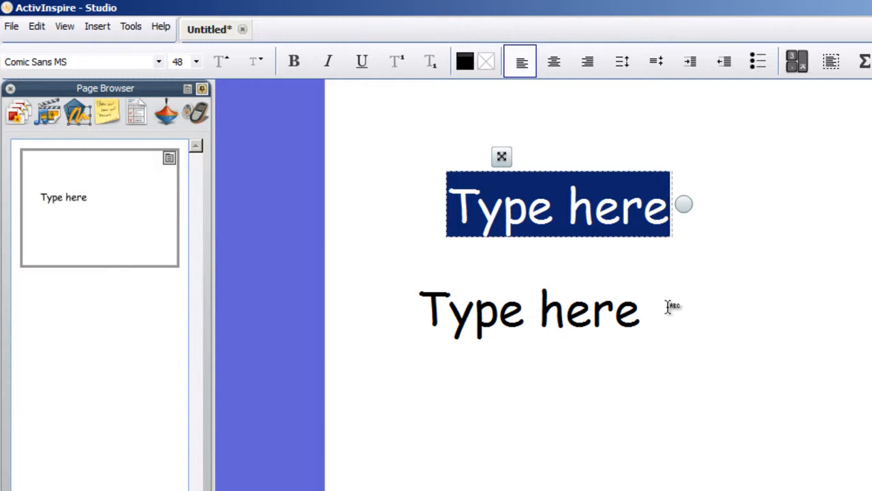
pyautogui.click(641, 314)
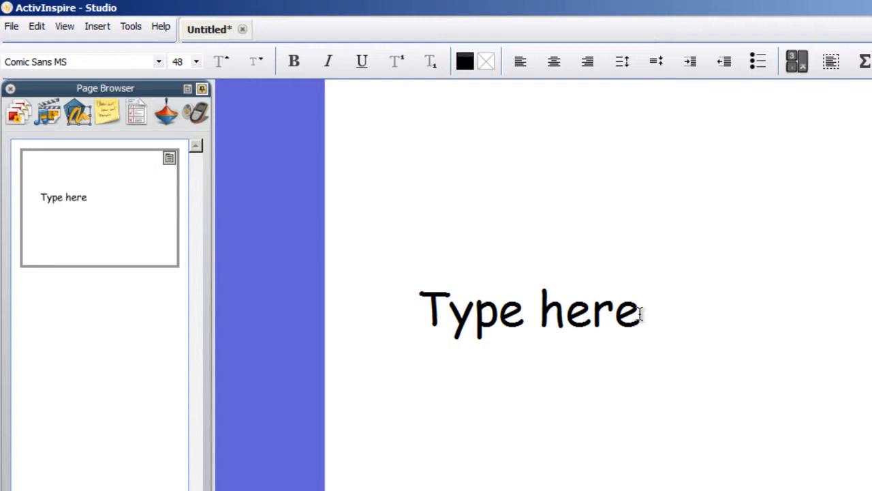
pyautogui.click(640, 314)
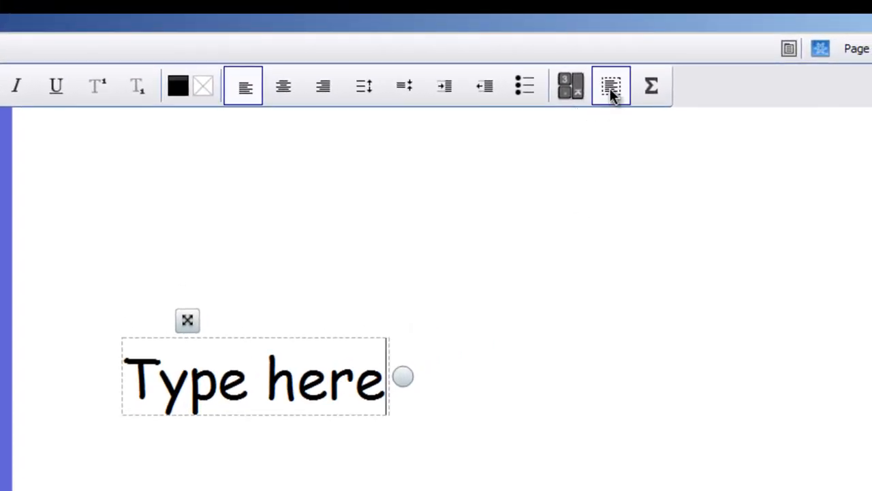
pyautogui.click(610, 88)
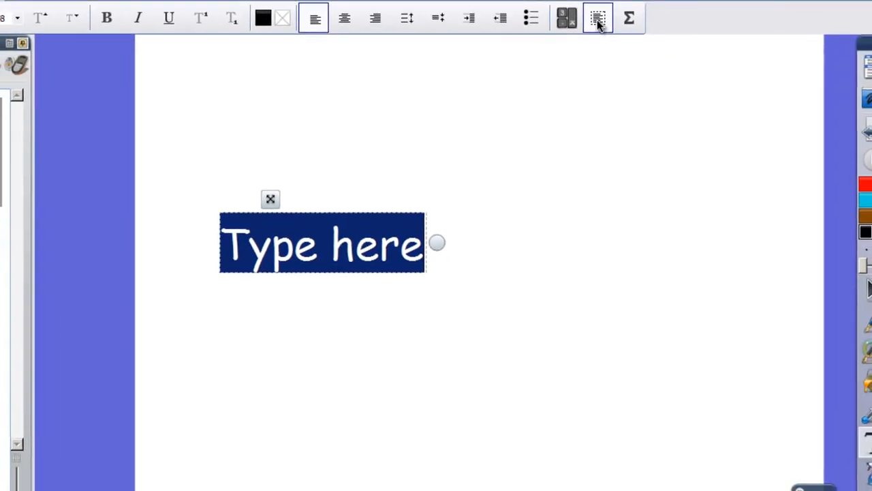
pyautogui.write('This is my te')
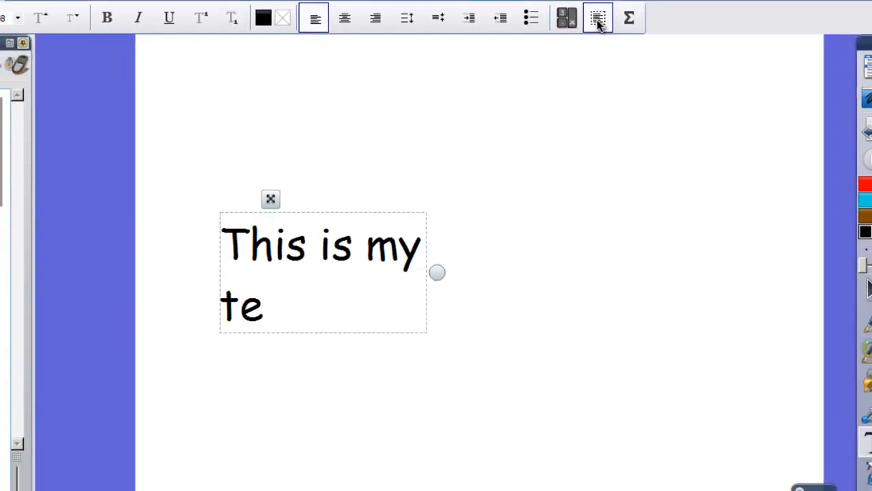
pyautogui.write('xt.')
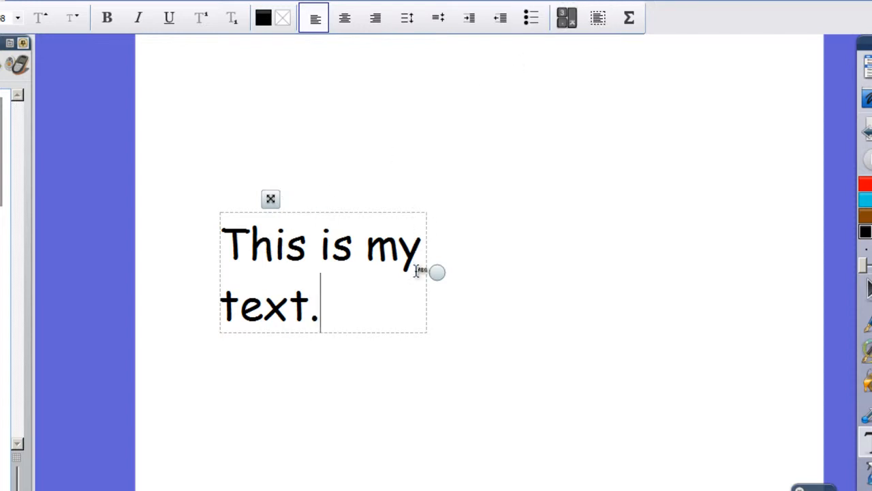
# Widen the text box and continue its text with "I am continuing to type and this is wrapping my text."
pyautogui.moveTo(435, 273); pyautogui.dragTo(560, 274)
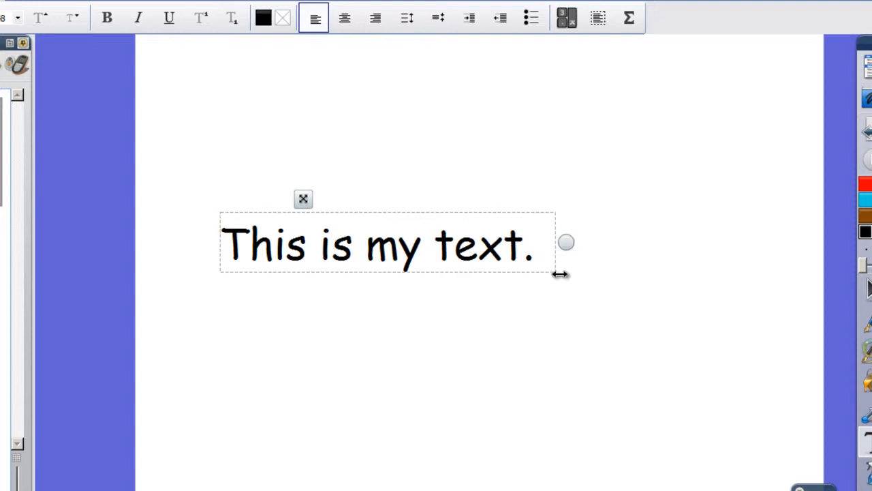
pyautogui.press('Return')
pyautogui.write('I a')
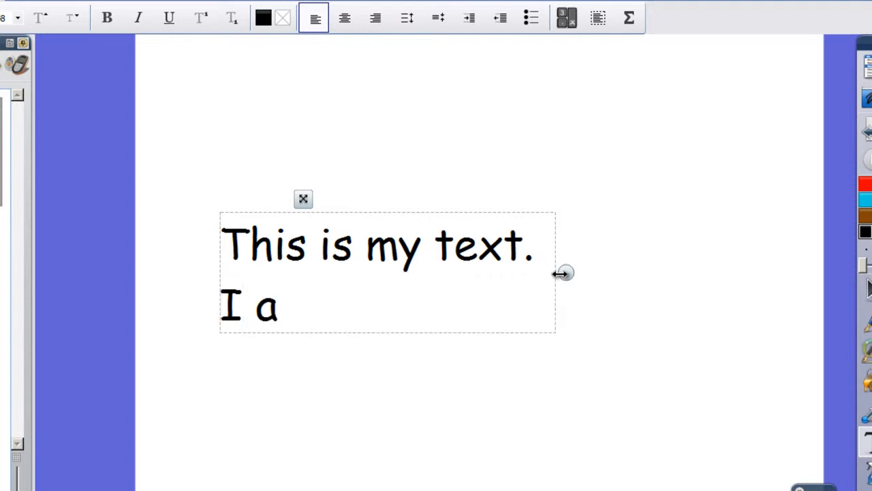
pyautogui.write('m continu')
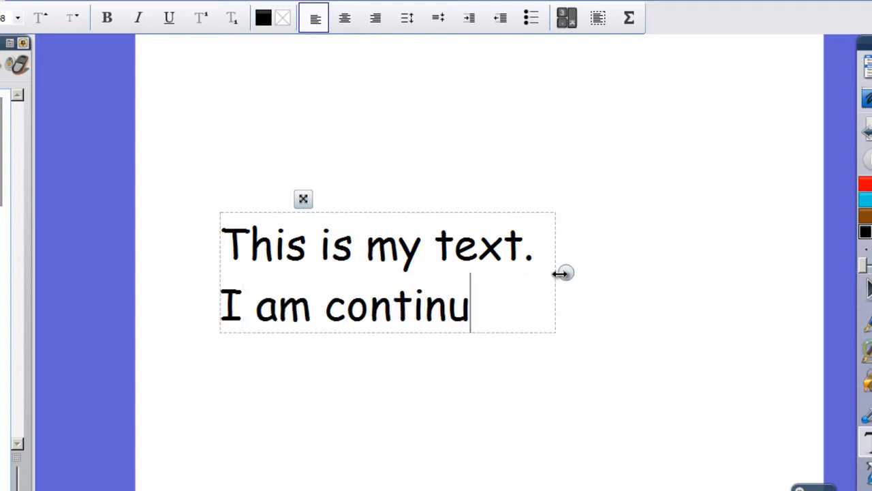
pyautogui.write('ing to type an')
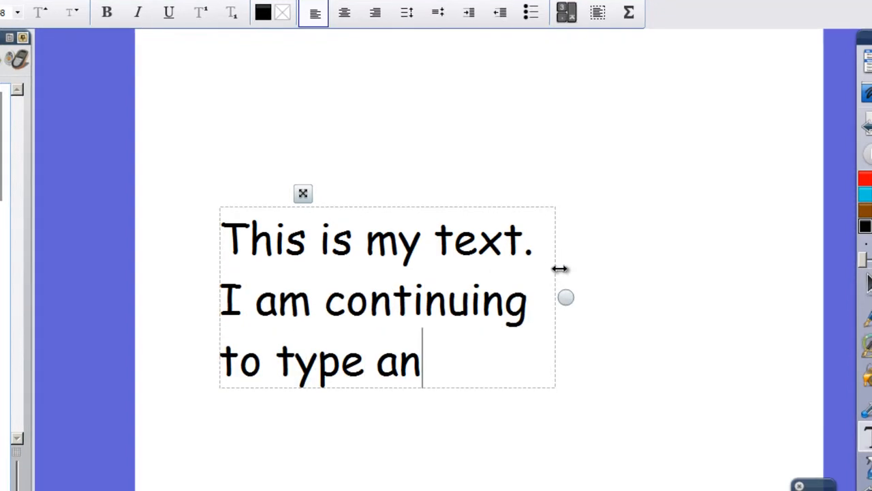
pyautogui.write('d this is w')
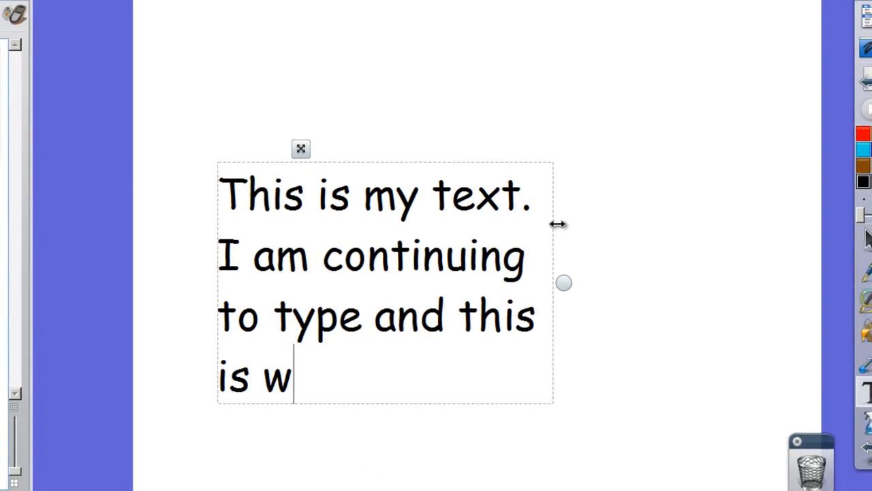
pyautogui.write('rapping my te')
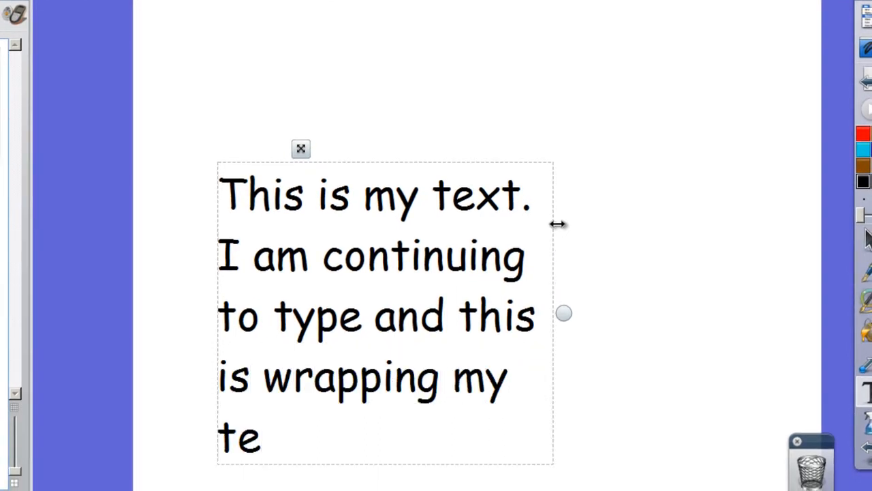
pyautogui.write('xt')
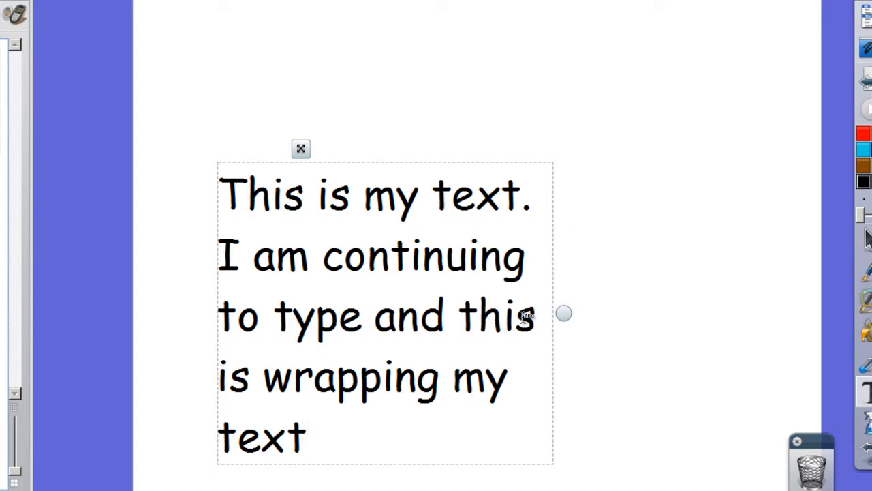
pyautogui.write('.')
pyautogui.moveTo(564, 313); pyautogui.dragTo(674, 313)
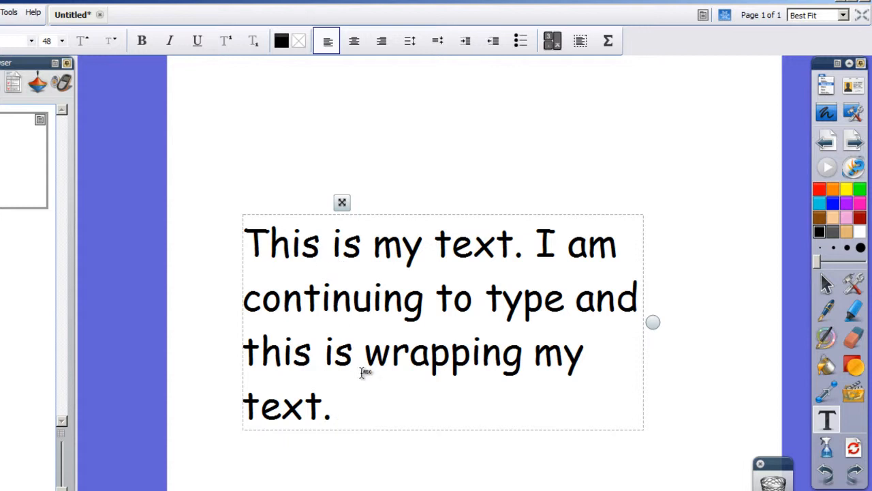
# Try right alignment on the paragraph and set it to centre alignment
pyautogui.click(355, 53)
pyautogui.click(385, 54)
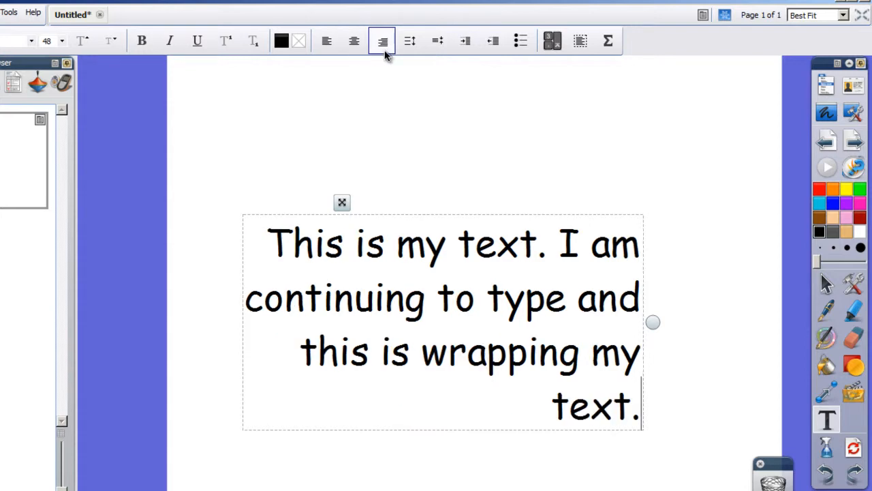
pyautogui.click(362, 52)
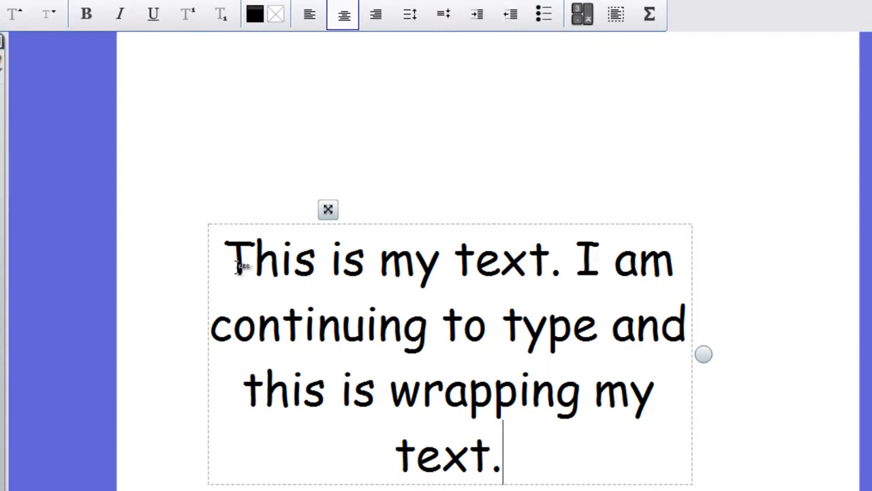
# Select all the text in the box and look at the available bullet and numbering styles
pyautogui.moveTo(236, 265); pyautogui.dragTo(536, 462)
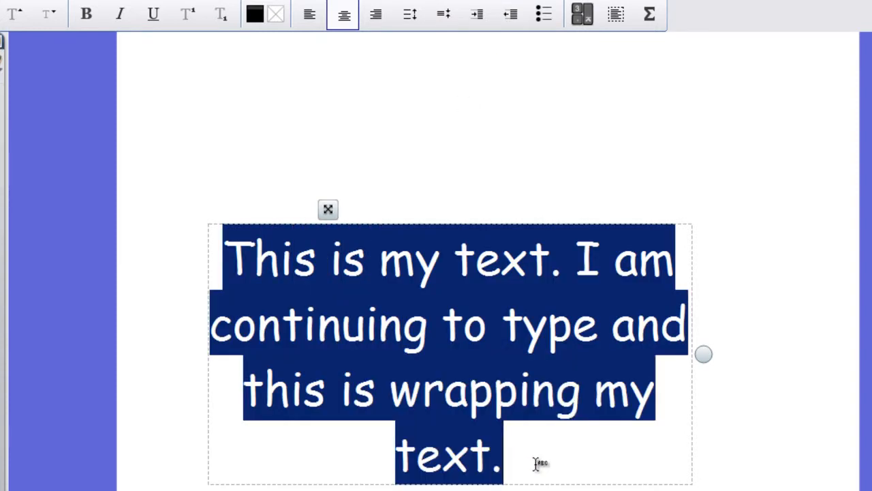
pyautogui.click(548, 19)
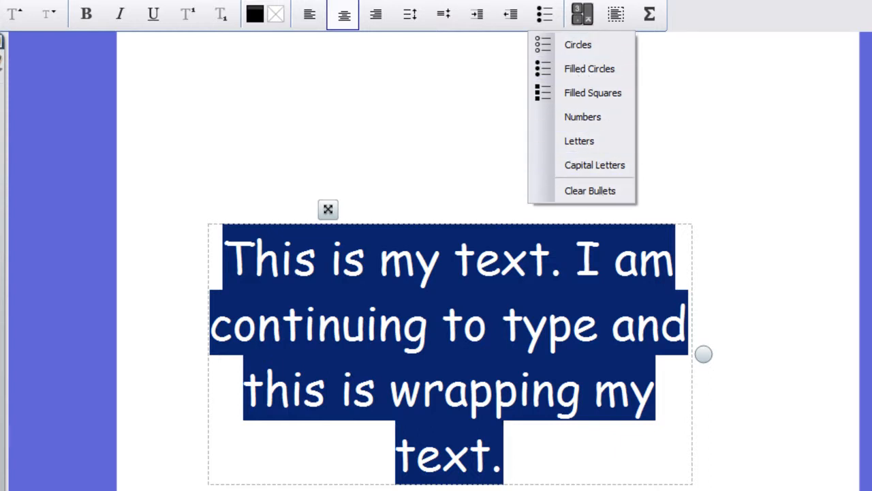
pyautogui.press('Escape')
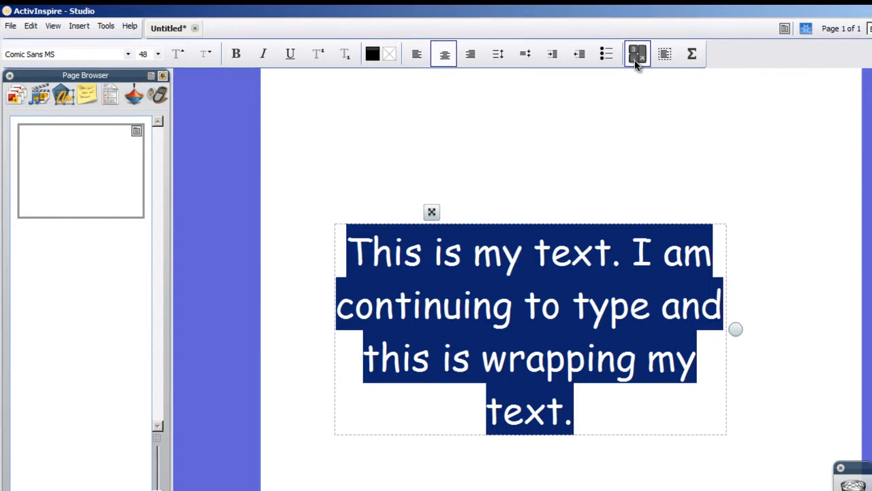
# Open the on-screen keyboard and place it on the page above the text box
pyautogui.click(636, 55)
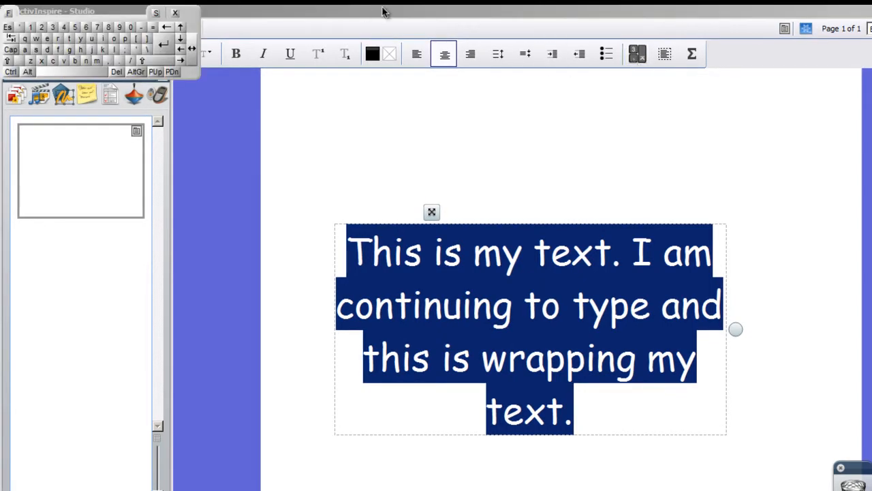
pyautogui.moveTo(203, 22); pyautogui.dragTo(649, 129)
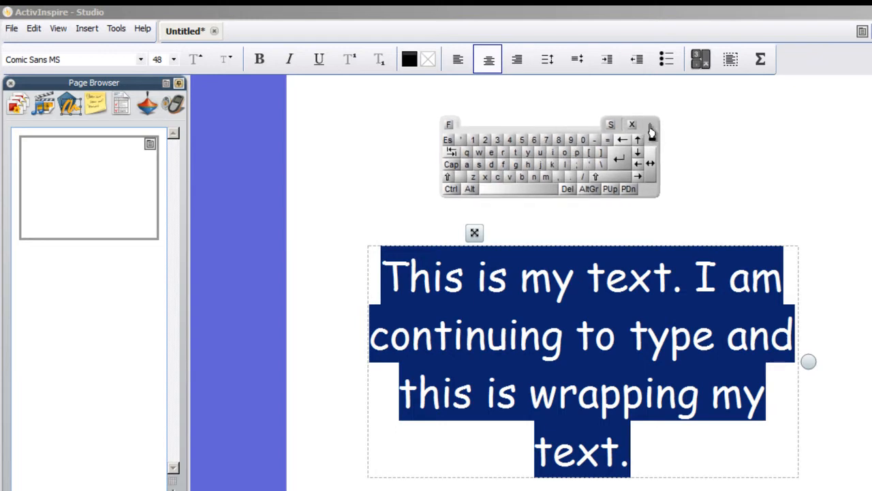
pyautogui.moveTo(651, 131)
pyautogui.mouseDown()
pyautogui.moveTo(689, 132)
pyautogui.moveTo(645, 129)
pyautogui.moveTo(663, 143)
pyautogui.mouseUp()
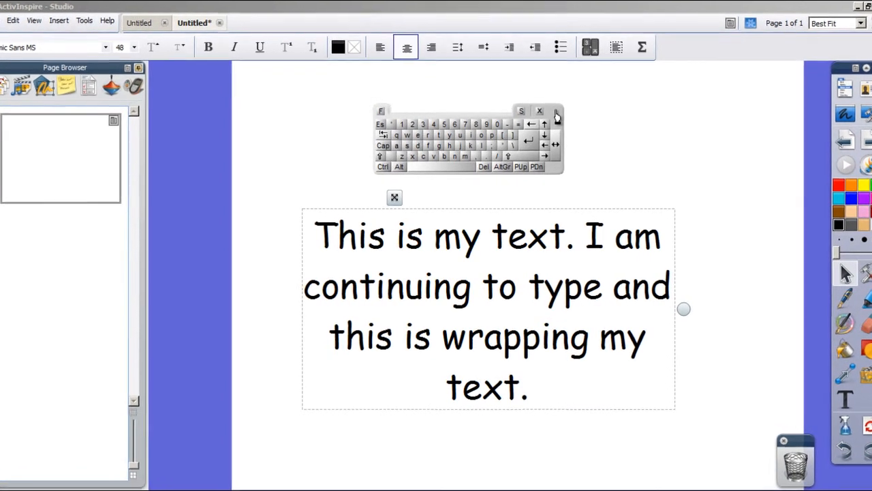
# Switch the on-screen keyboard to the larger grey layout and move it clear of the text
pyautogui.click(554, 119)
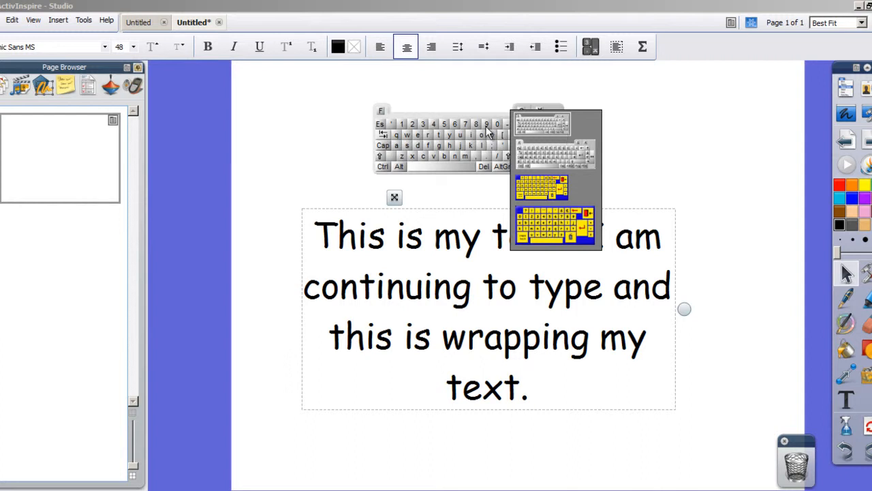
pyautogui.click(595, 148)
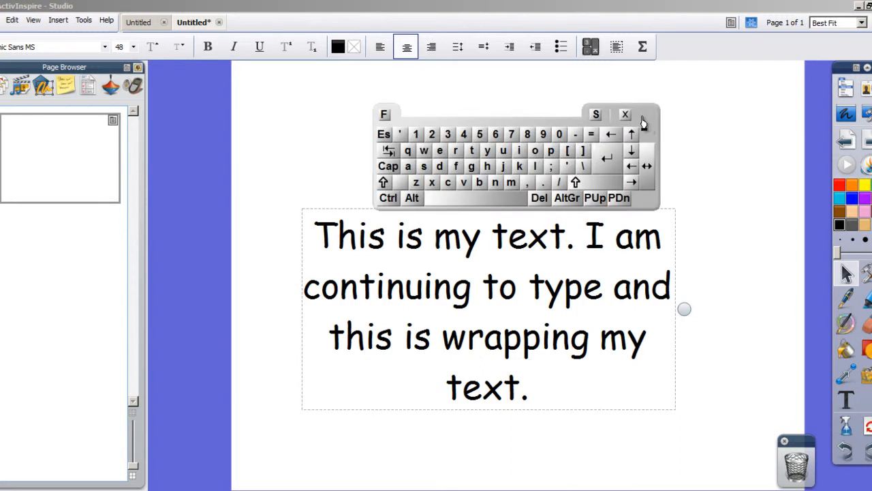
pyautogui.moveTo(647, 120); pyautogui.dragTo(636, 109)
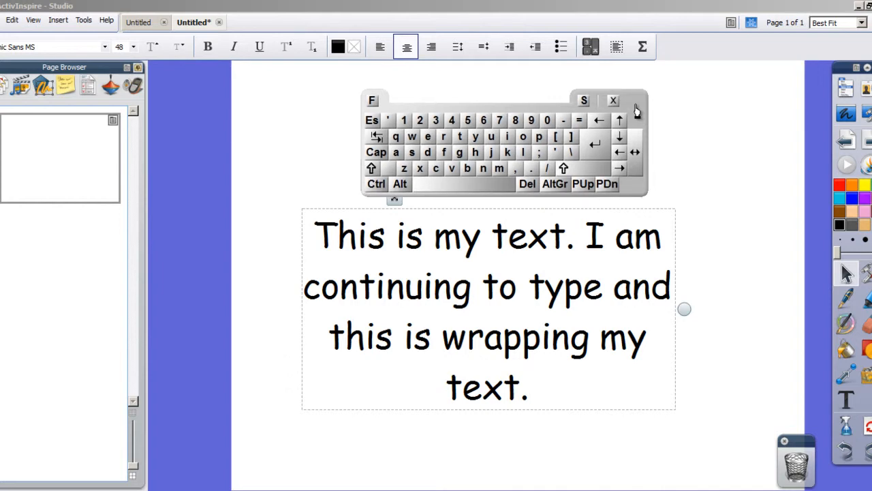
# Try the small and large blue-and-yellow layouts of the on-screen keyboard and close it
pyautogui.click(636, 109)
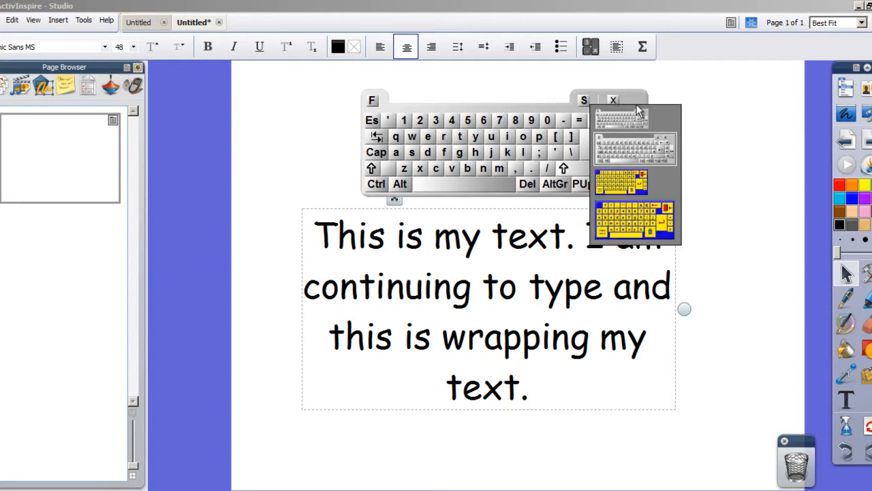
pyautogui.click(644, 196)
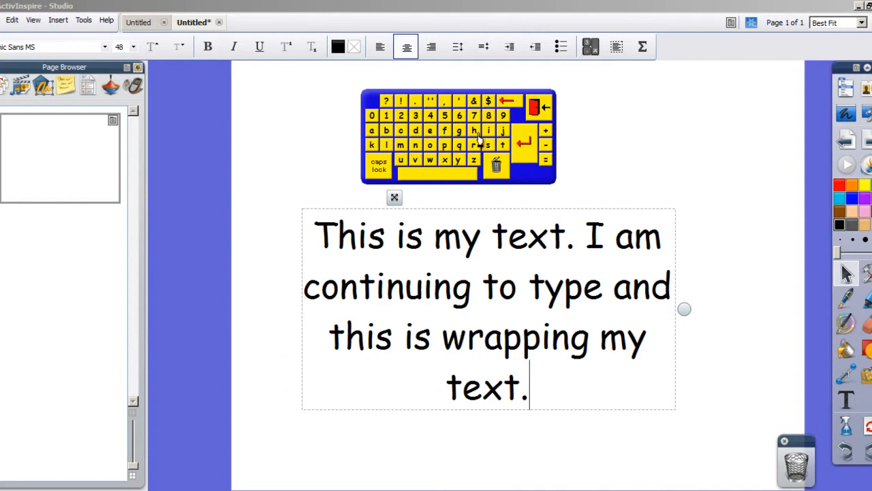
pyautogui.click(530, 174)
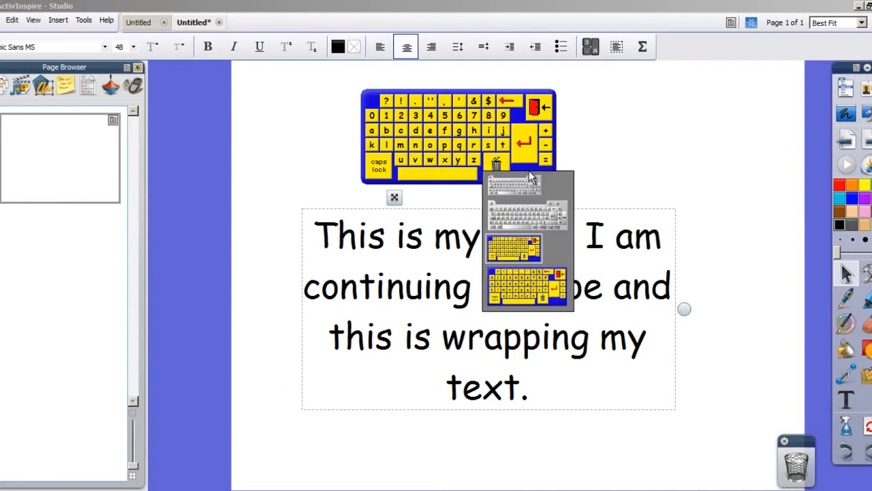
pyautogui.click(525, 281)
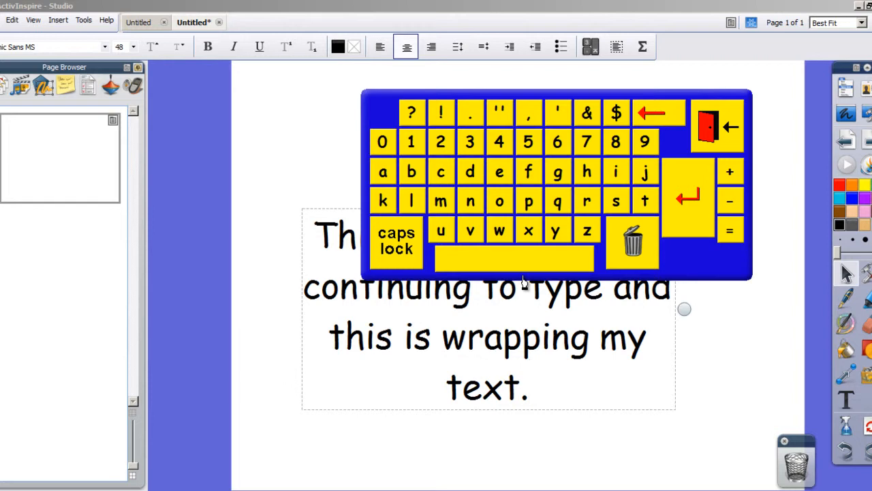
pyautogui.click(710, 130)
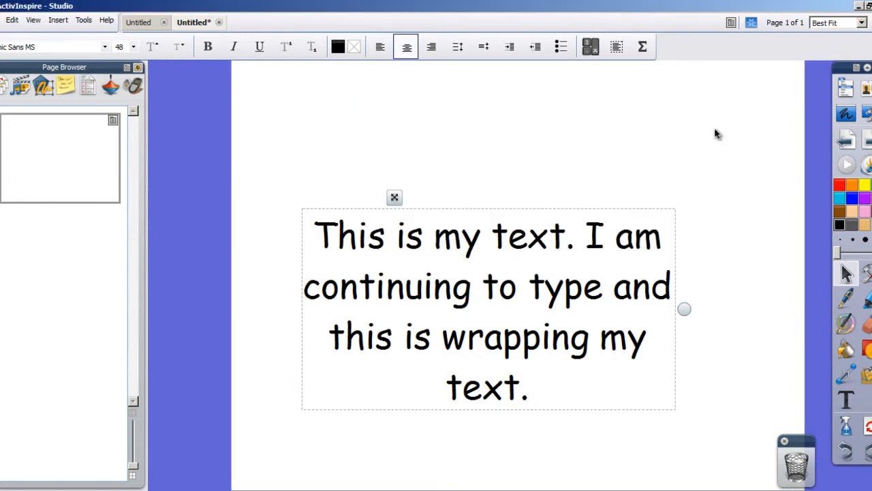
# Reopen the on-screen keyboard in the larger grey layout and move it slightly higher above the text box
pyautogui.click(590, 47)
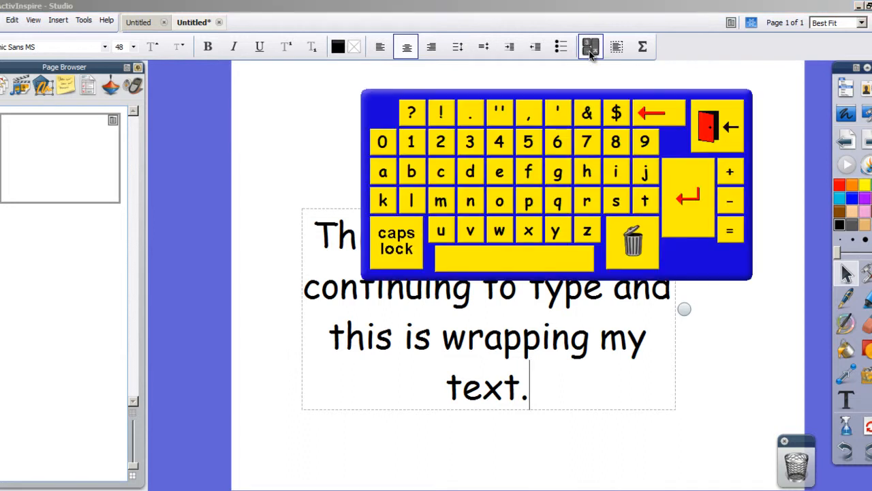
pyautogui.click(685, 267)
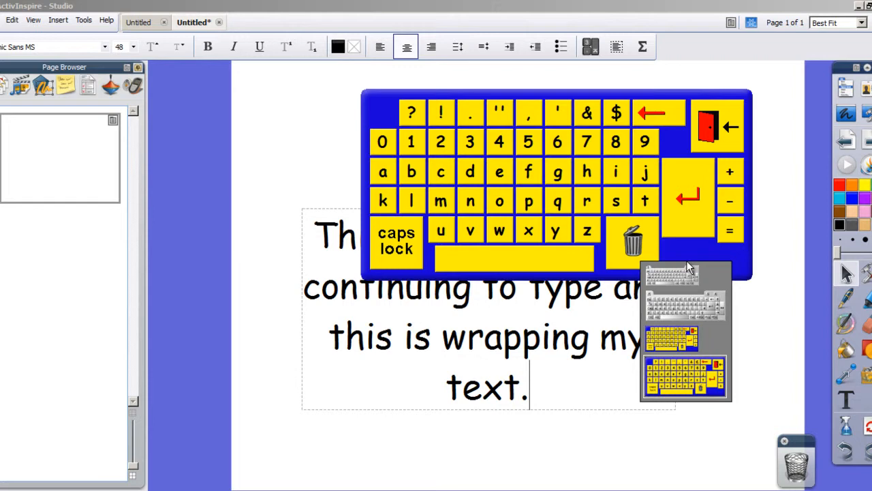
pyautogui.click(690, 303)
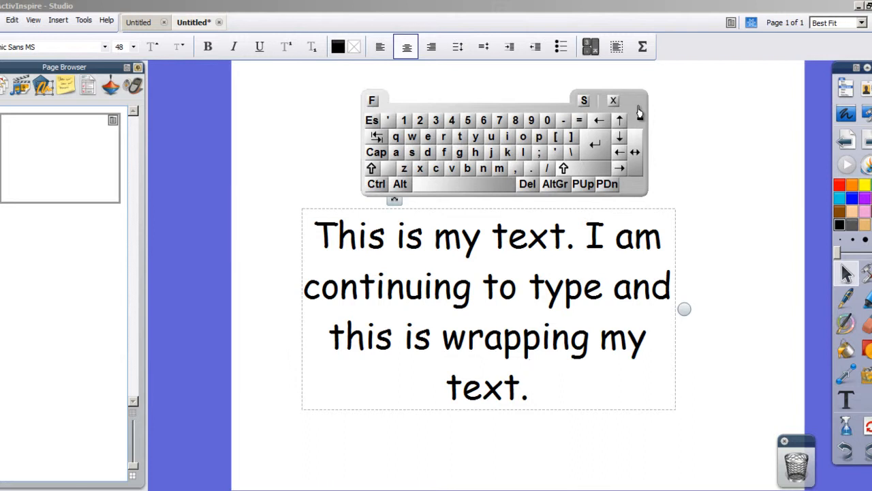
pyautogui.moveTo(639, 112); pyautogui.dragTo(640, 98)
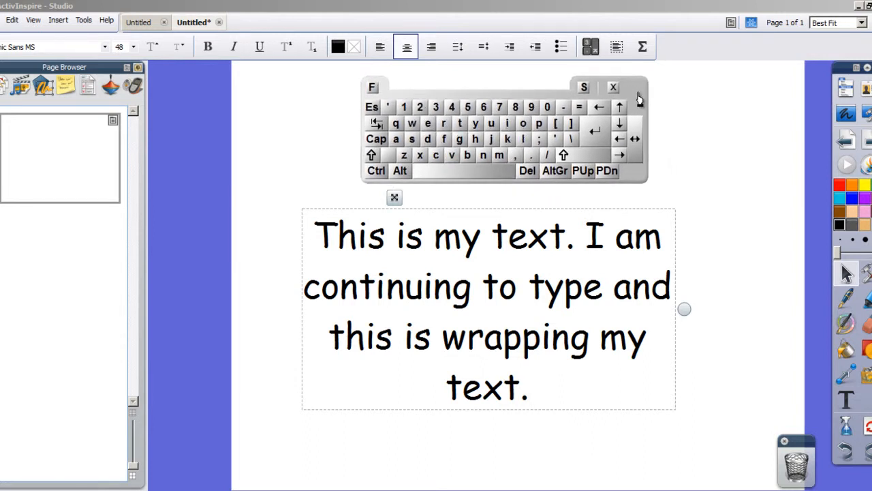
# Show and hide the on-screen keyboard's function keys, and cycle through its special character sets back to the standard letters
pyautogui.click(374, 90)
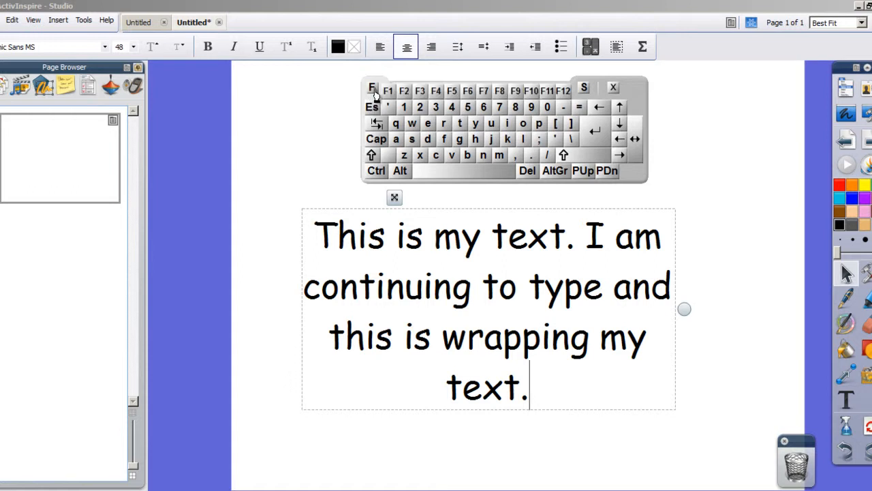
pyautogui.click(374, 90)
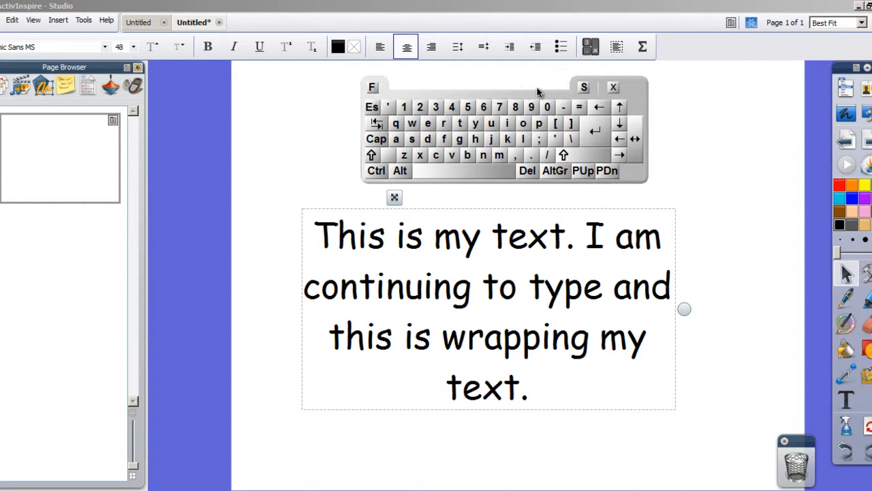
pyautogui.click(585, 89)
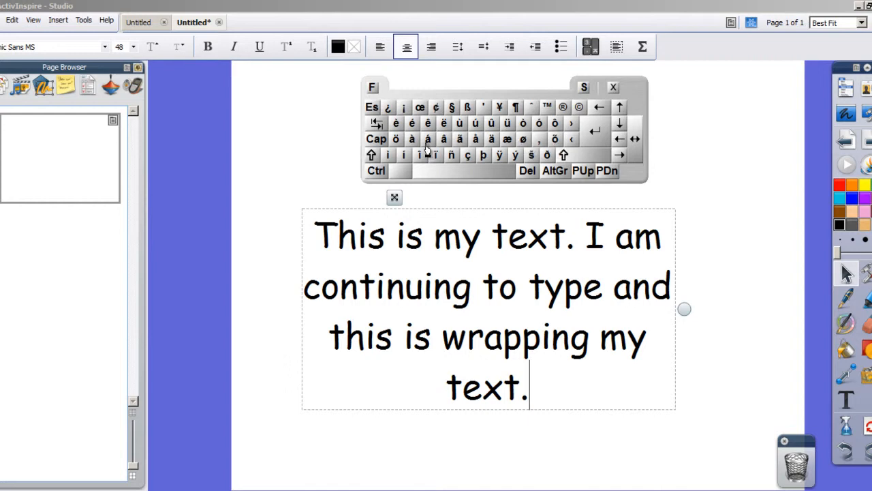
pyautogui.click(584, 88)
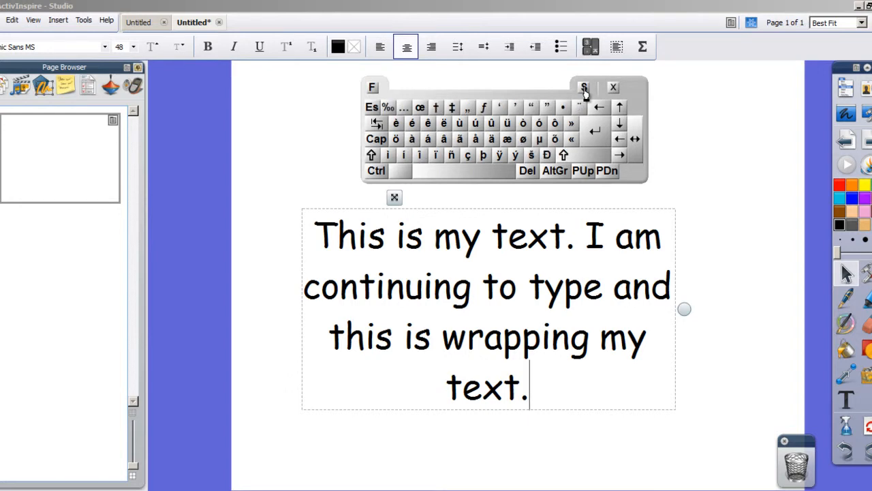
pyautogui.click(584, 88)
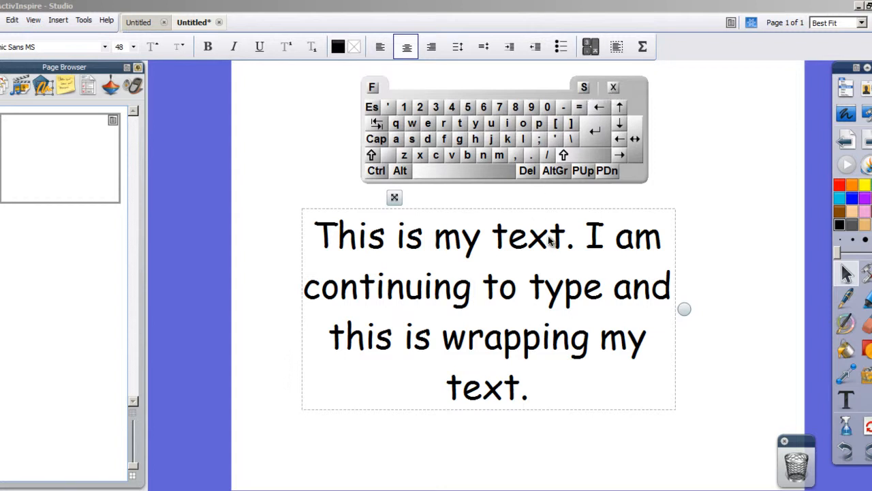
# Delete the final "t" of "text" in the first line, re-enter it with the on-screen keyboard, and close the keyboard
pyautogui.click(563, 237)
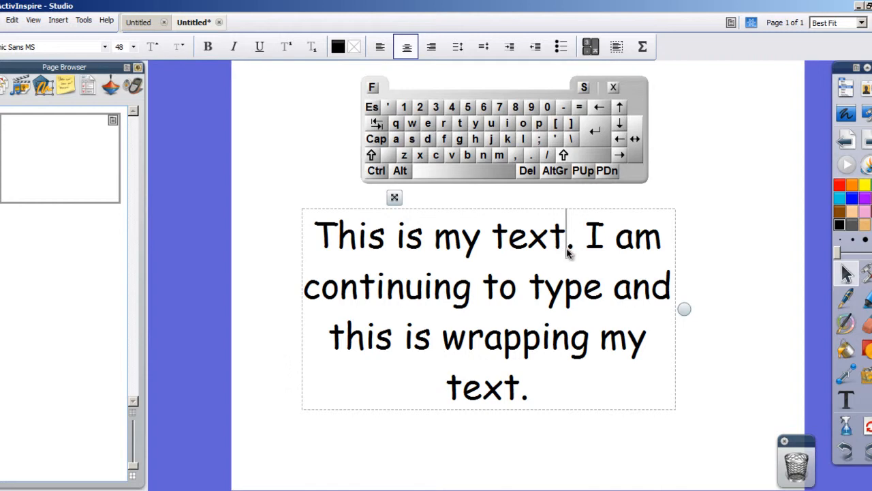
pyautogui.press('BackSpace')
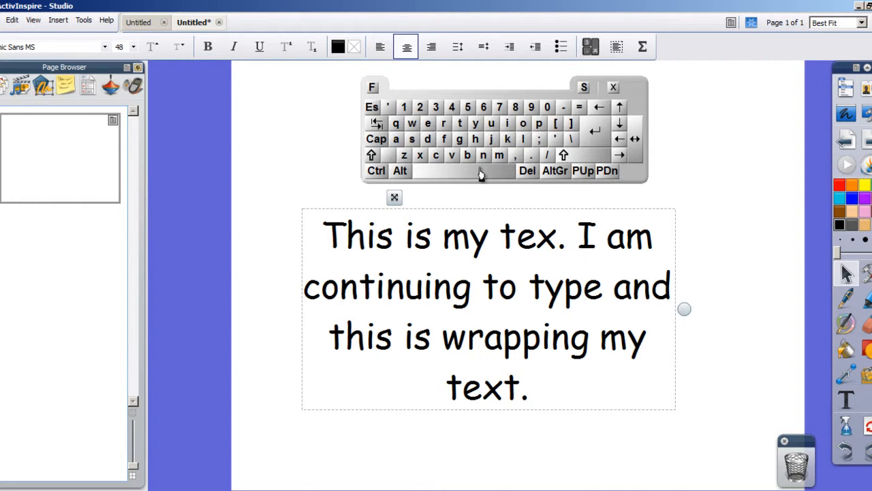
pyautogui.click(460, 125)
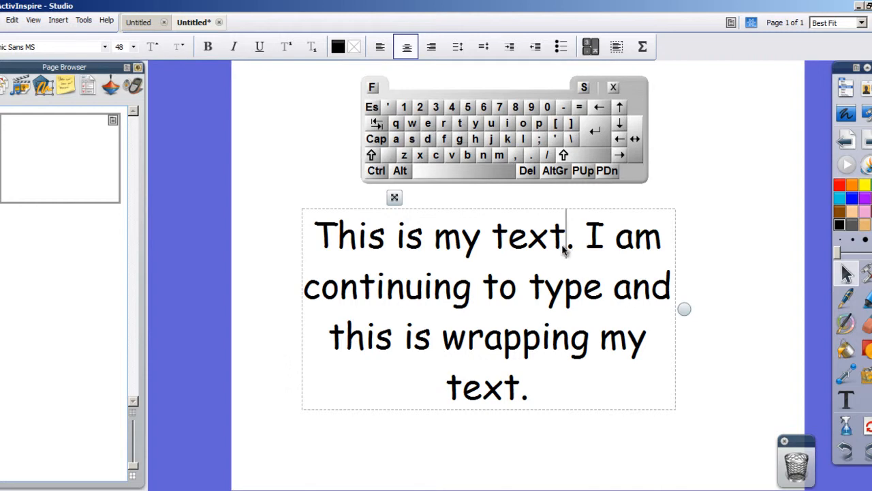
pyautogui.press('BackSpace')
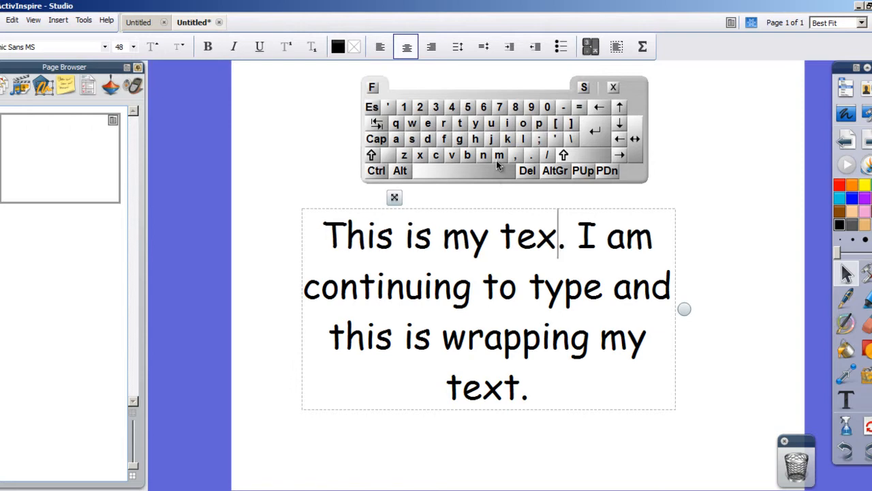
pyautogui.click(461, 124)
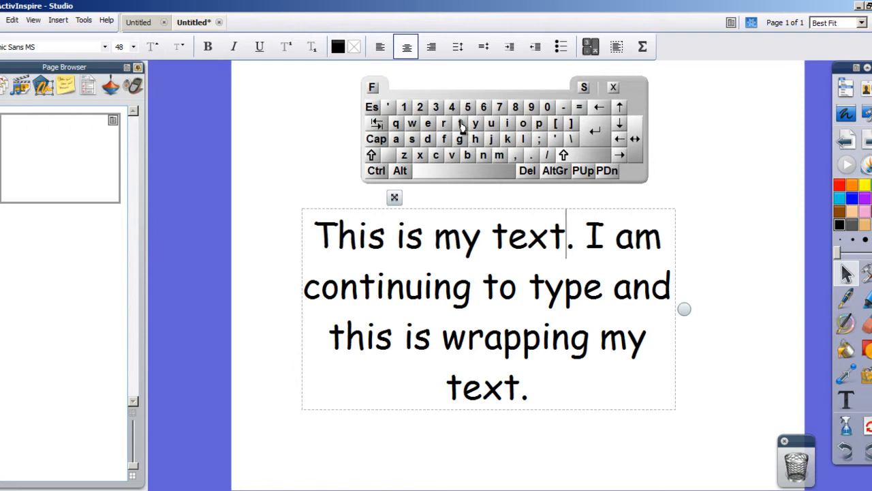
pyautogui.click(614, 89)
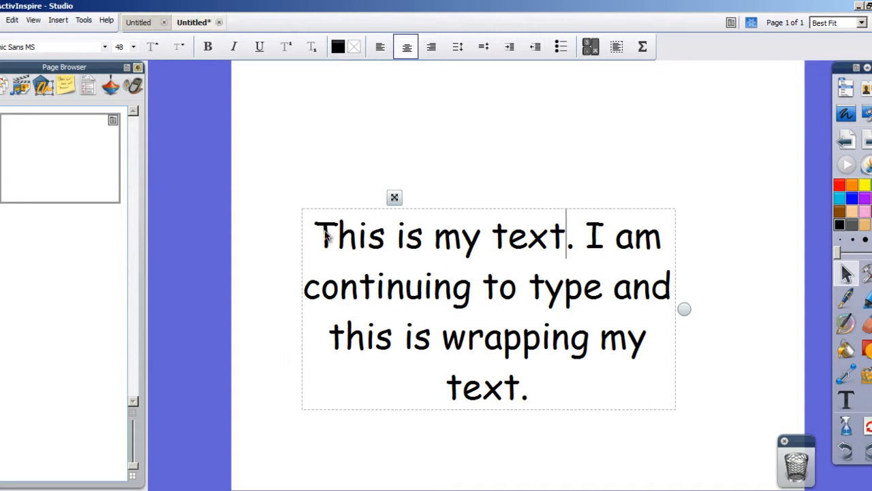
# Select all the text, give the text box a light blue-violet background colour and finish editing it
pyautogui.click(618, 48)
pyautogui.click(355, 47)
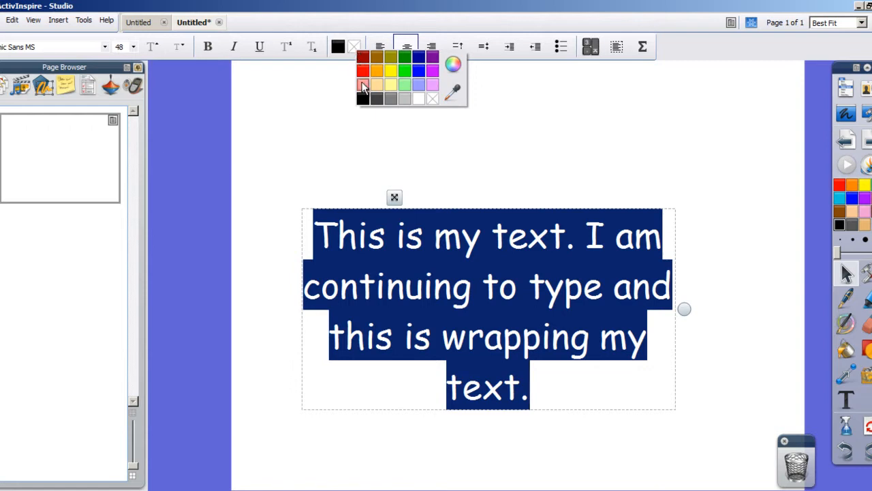
pyautogui.click(418, 87)
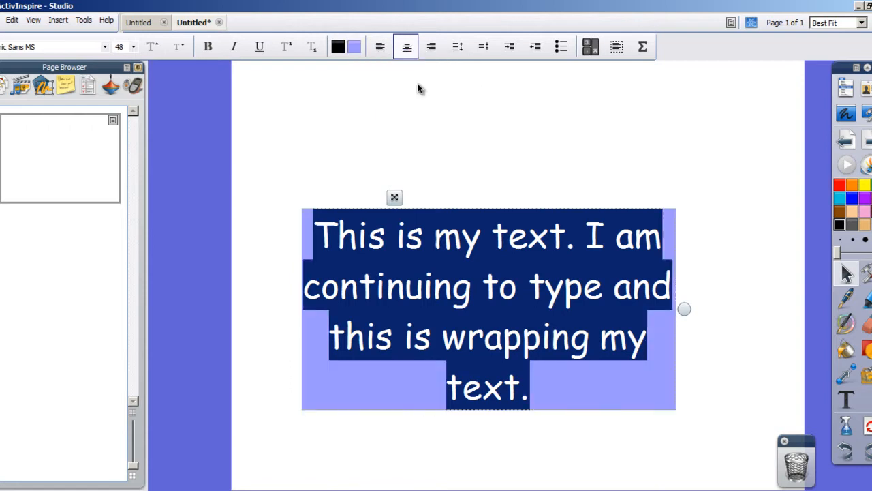
pyautogui.click(544, 119)
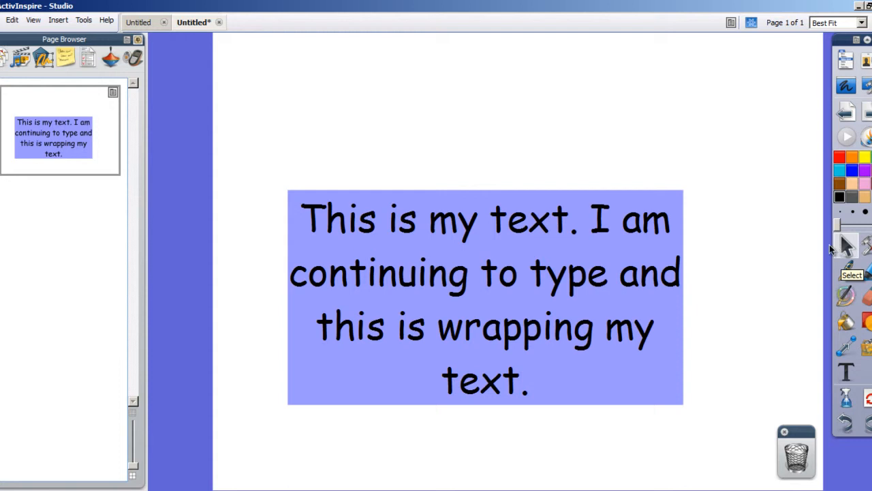
# Open the finished text box for editing with Edit Text, leave it, and reopen it for editing directly from the text
pyautogui.click(628, 227)
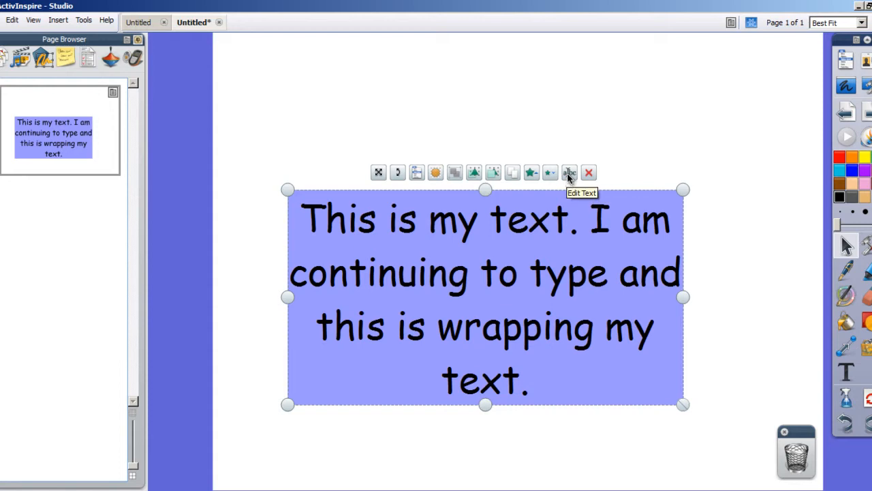
pyautogui.click(570, 174)
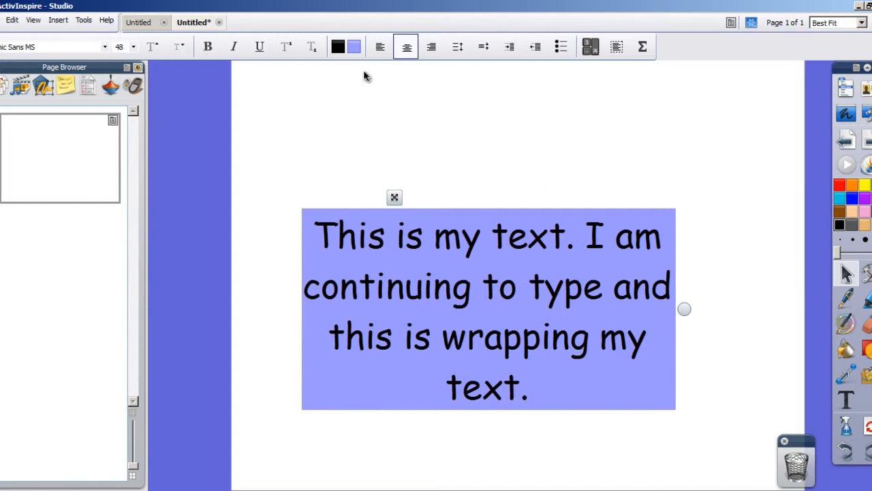
pyautogui.click(707, 153)
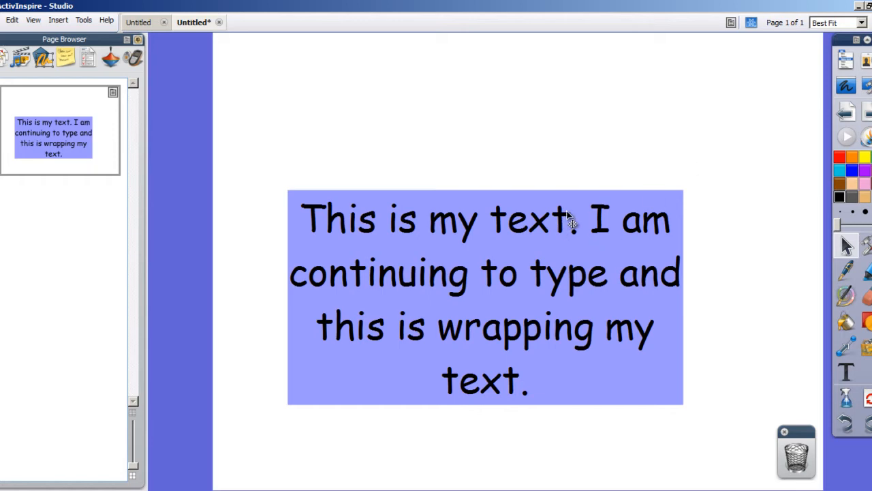
pyautogui.click(644, 238)
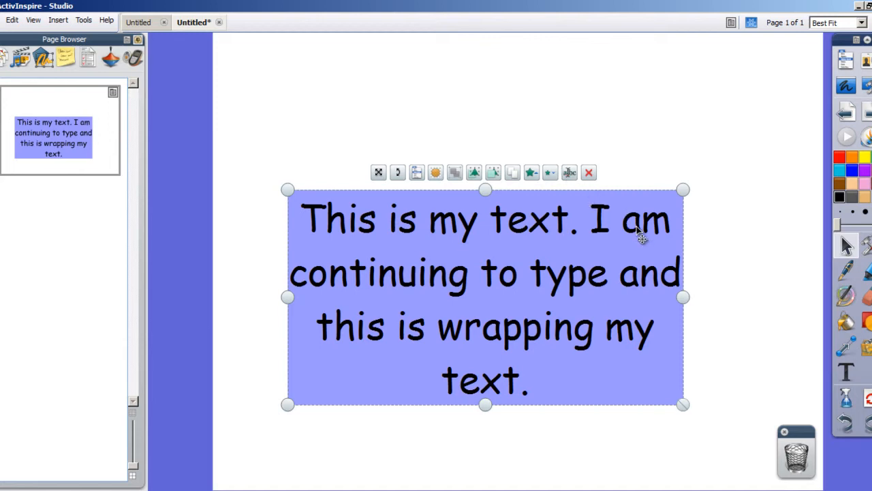
pyautogui.doubleClick(644, 238)
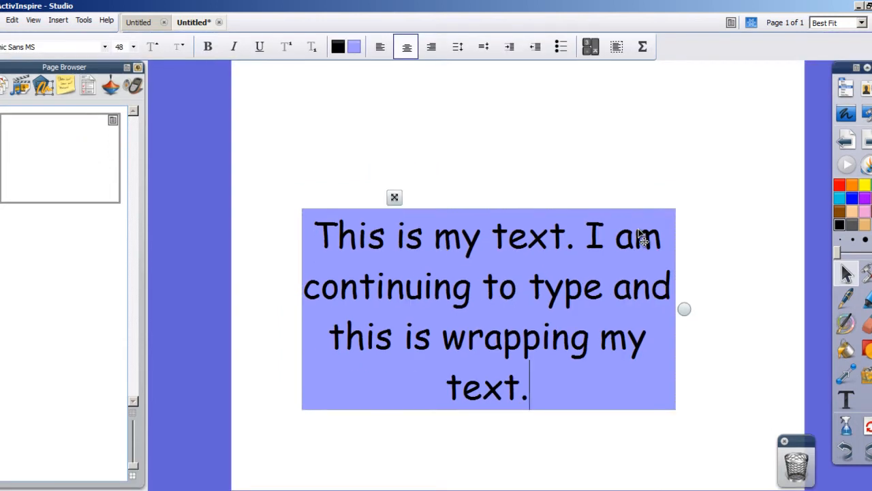